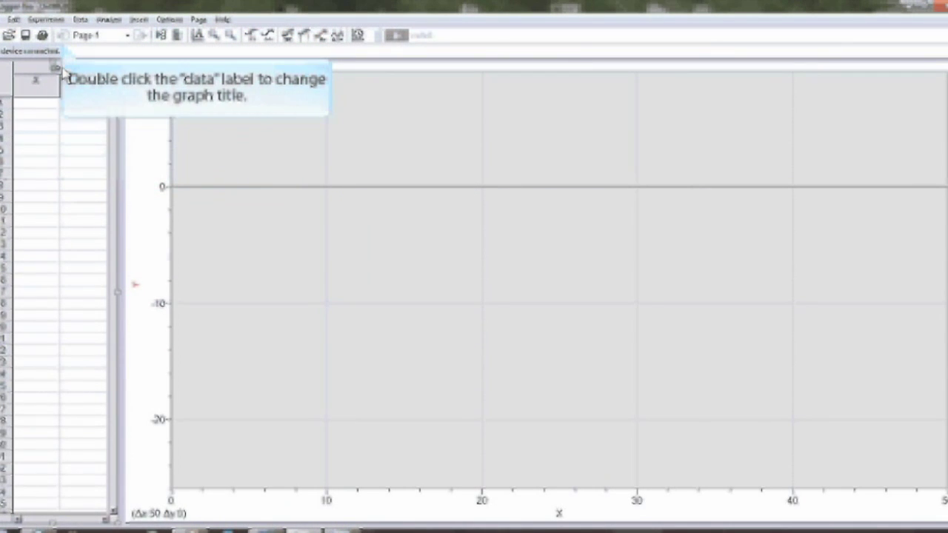
- Rename the data set above the table to 'Stream Below Pond'
double_click(61, 71)
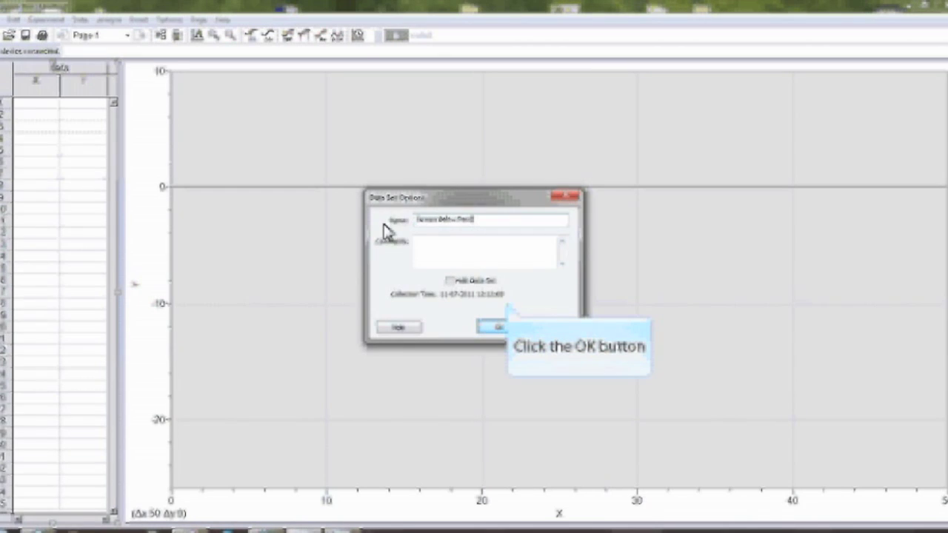
click(508, 329)
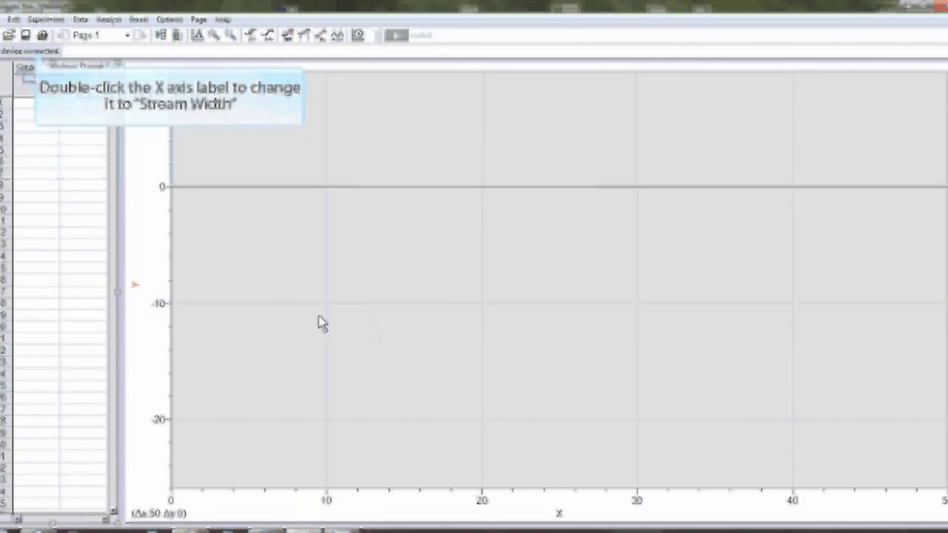
- Set the X column's name and short name to Width, with units cm
double_click(35, 83)
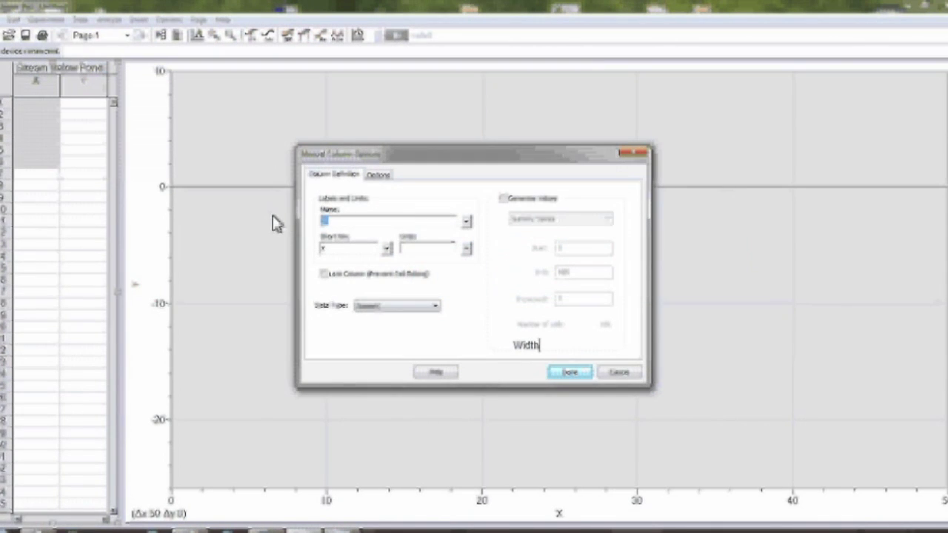
text(Width)
key(Tab)
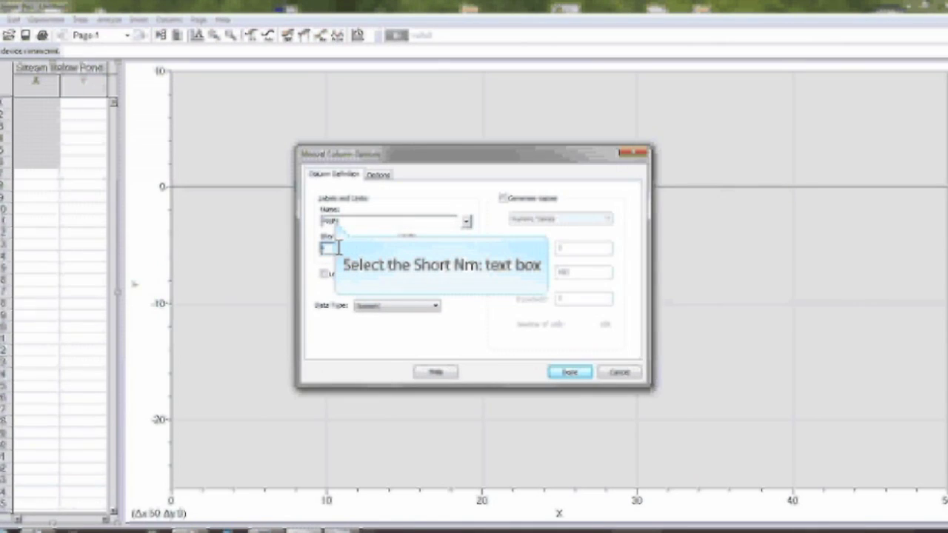
click(338, 252)
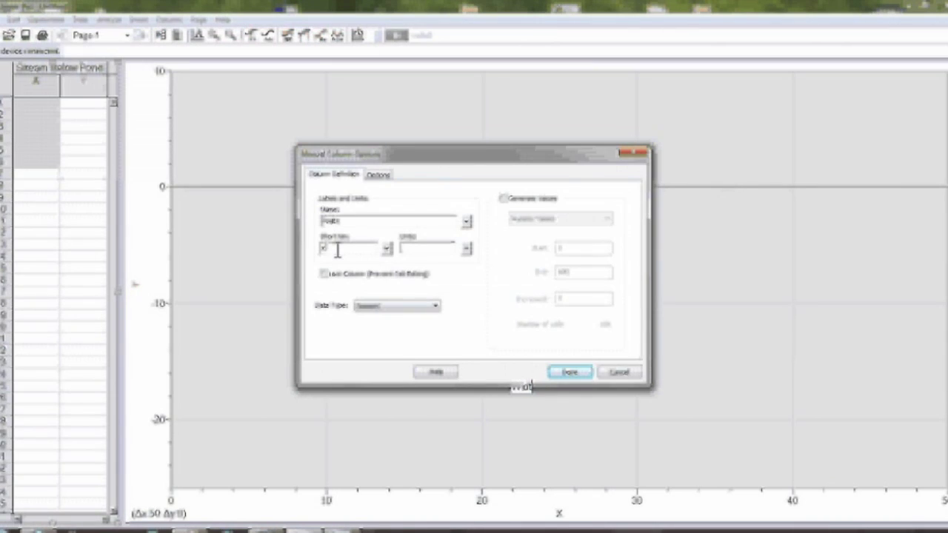
text(Width)
key(Tab)
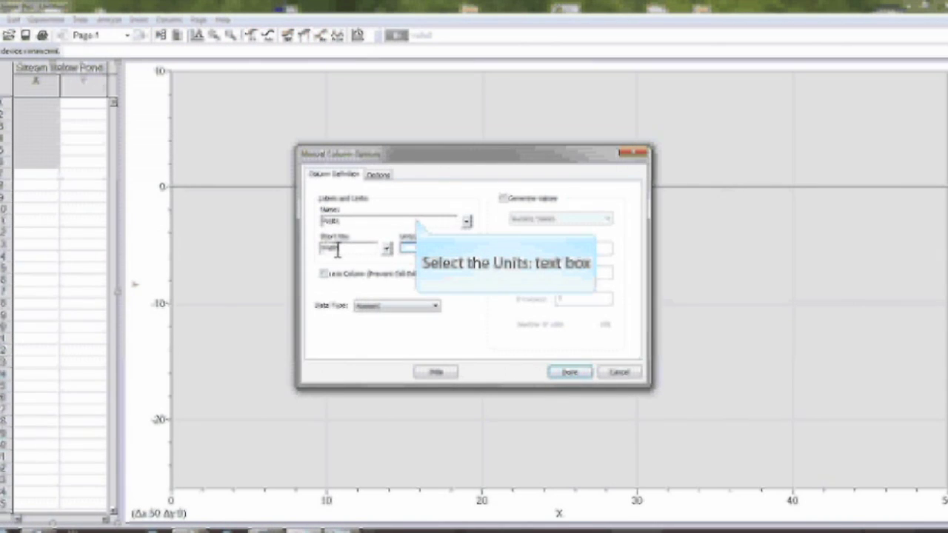
click(419, 250)
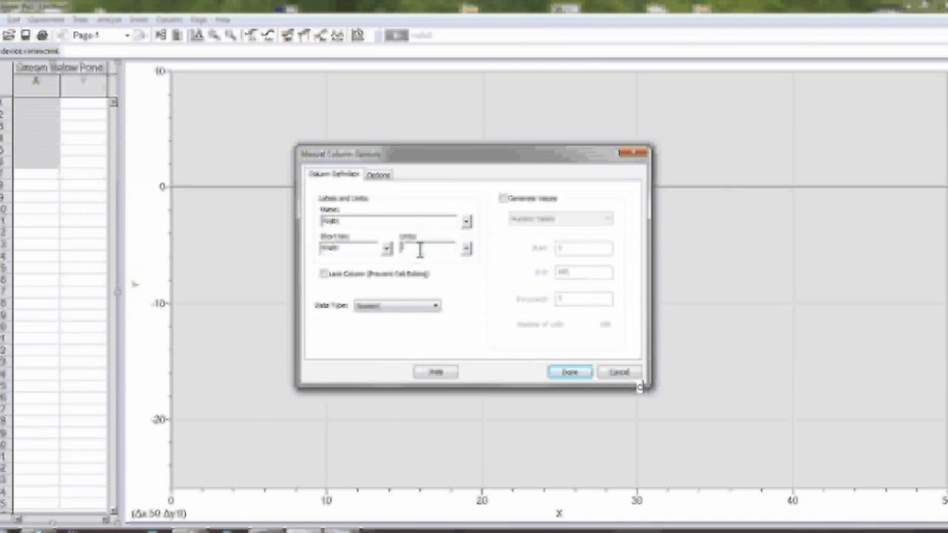
text(cm)
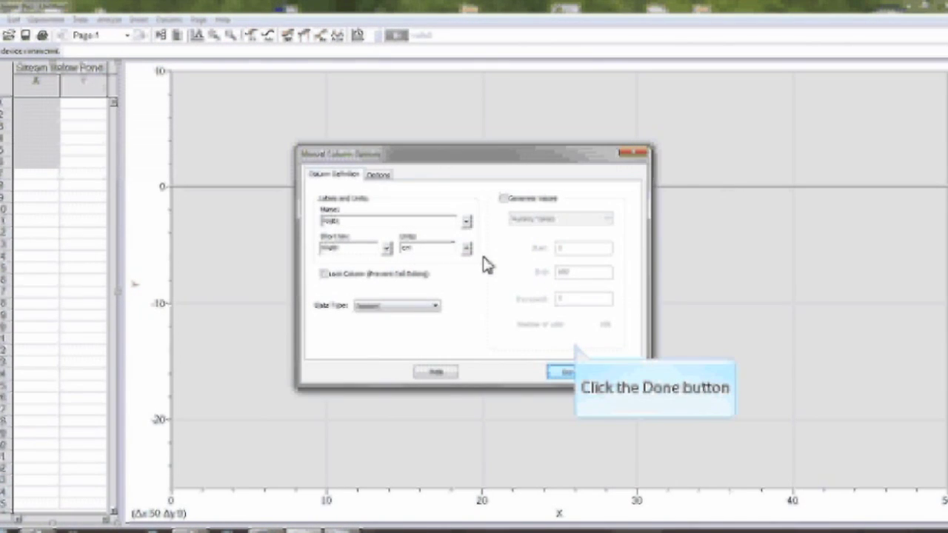
click(566, 372)
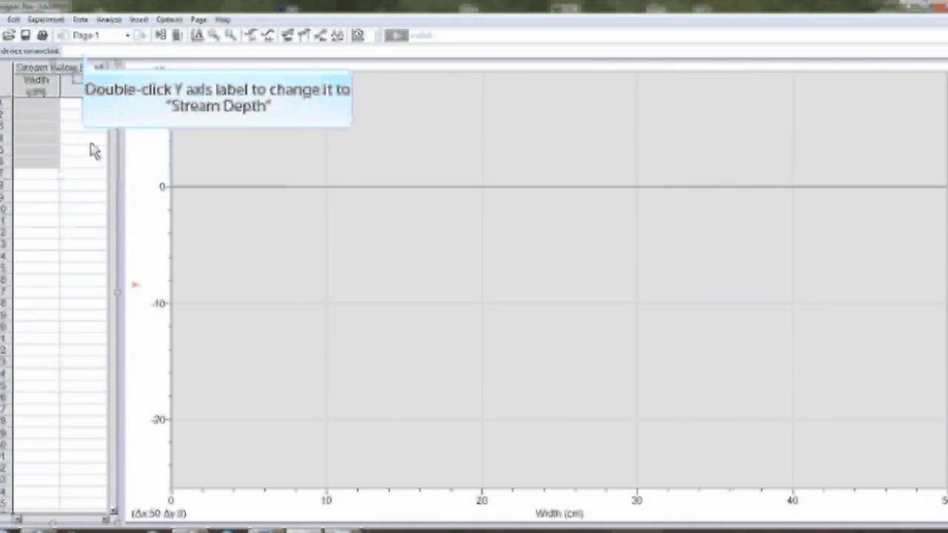
- Set the Y column's name and short name to Depth, with units cm
double_click(86, 85)
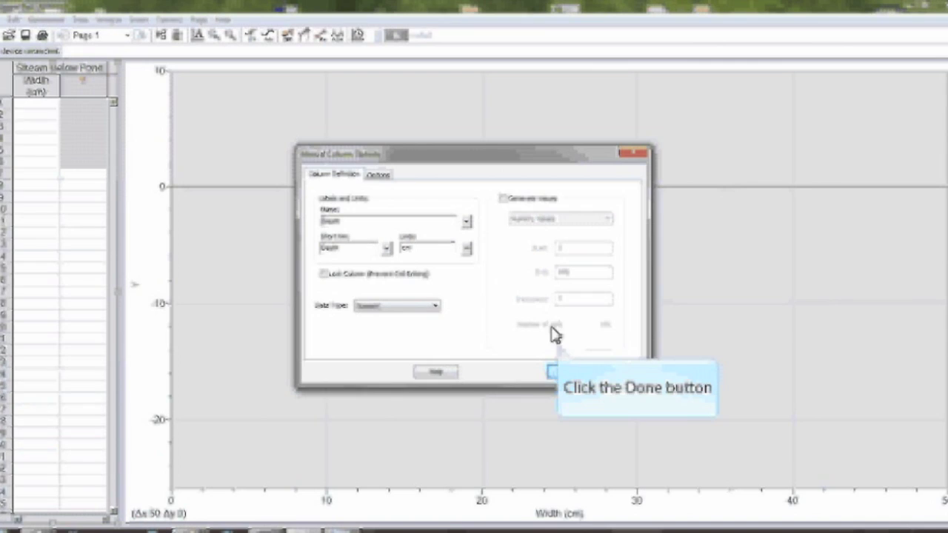
click(562, 372)
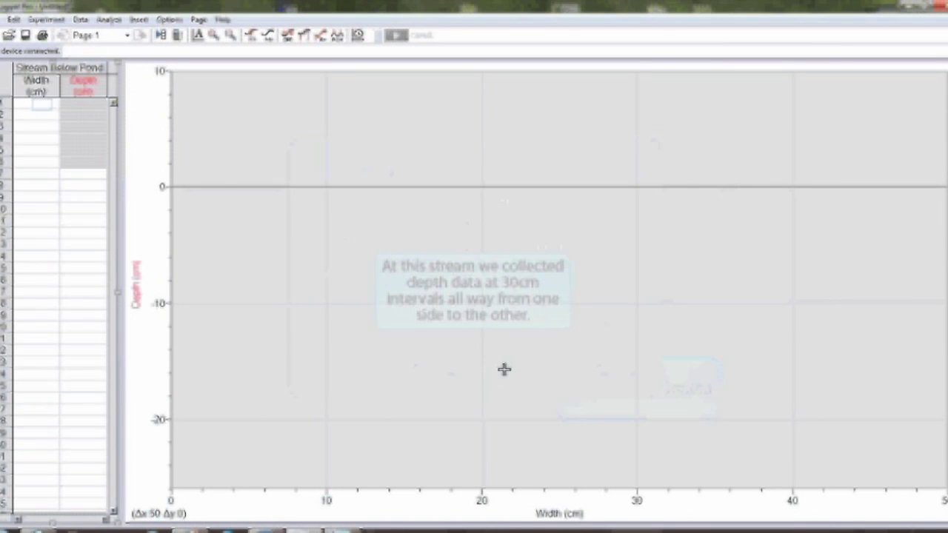
- Enter widths 0 through 300 in steps of 30 down the Width column
click(45, 108)
text(0)
key(Return)
text(30)
key(Return)
text(60)
key(Return)
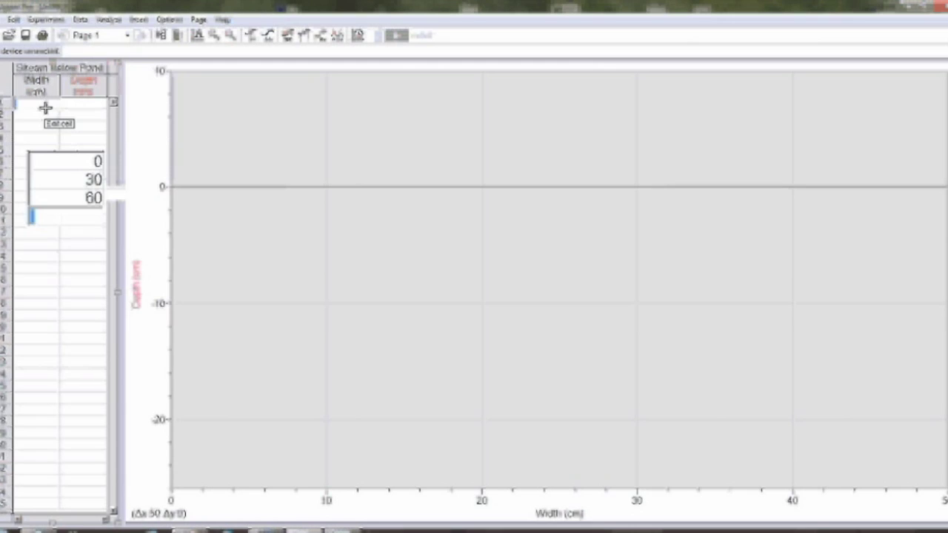
text(90)
key(Return)
text(120)
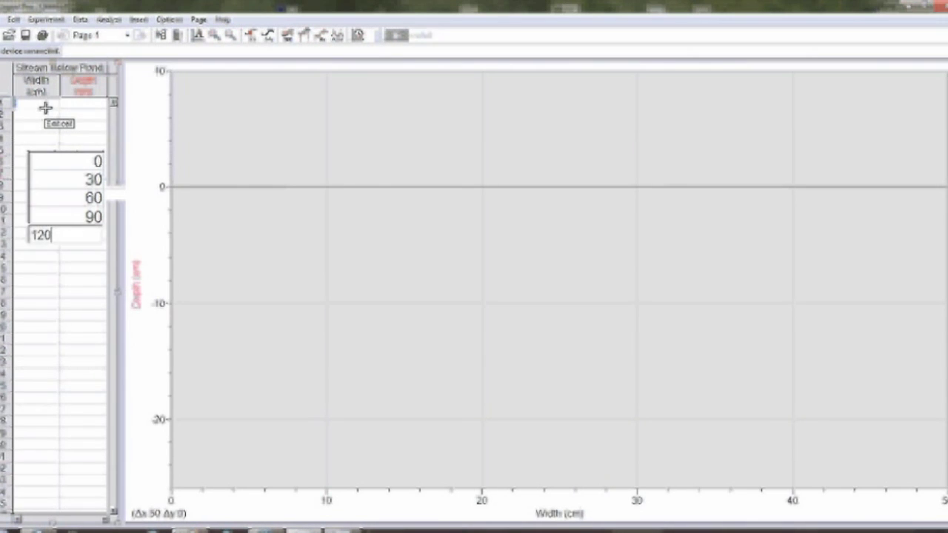
key(Return)
text(150)
key(Return)
text(180)
key(Return)
text(210)
key(Return)
text(2)
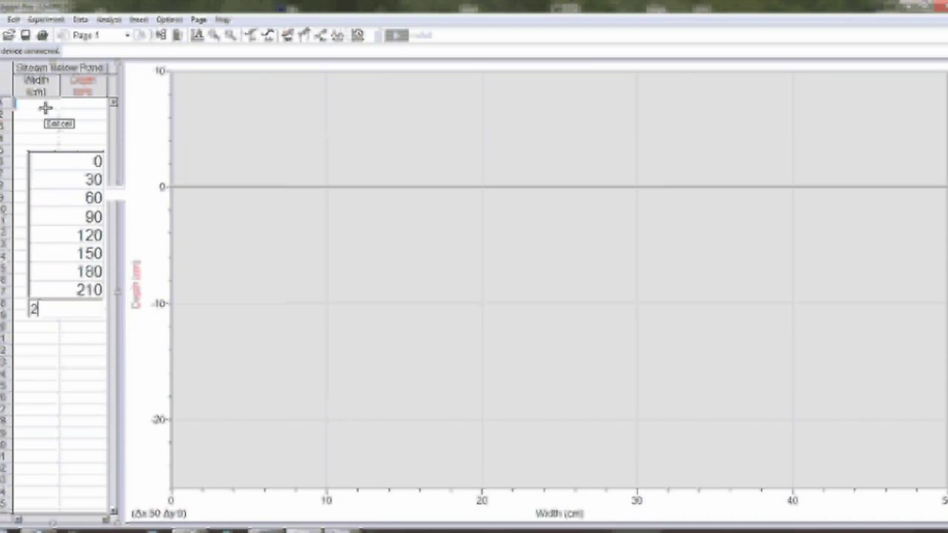
text(40)
key(Return)
text(270)
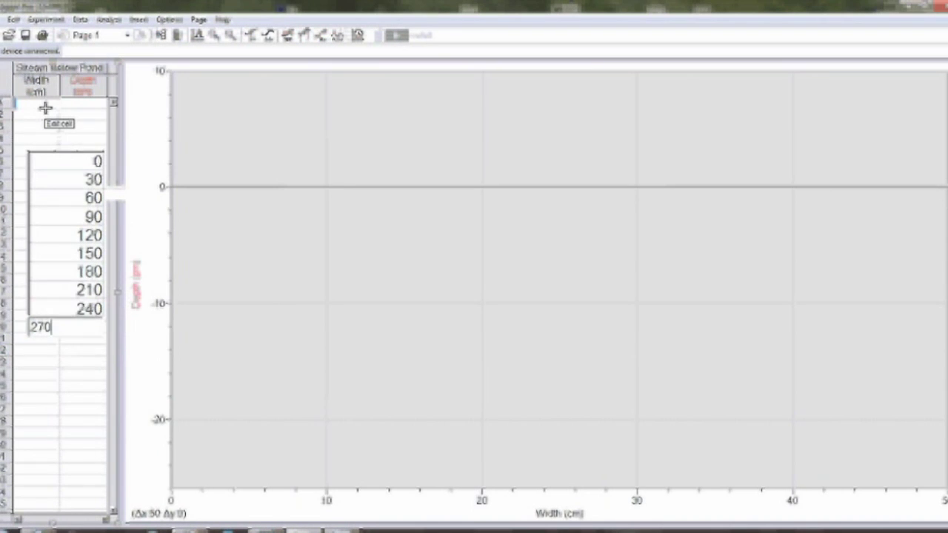
key(Return)
text(300)
key(Return)
- Continue the Width column with 330 through 600 in steps of 30
text(33)
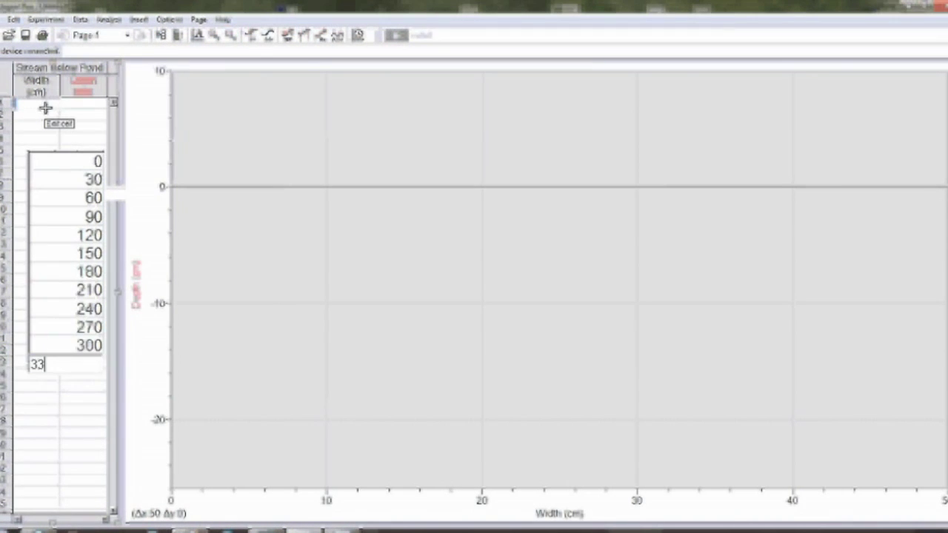
text(0)
key(Return)
text(360)
key(Return)
text(3)
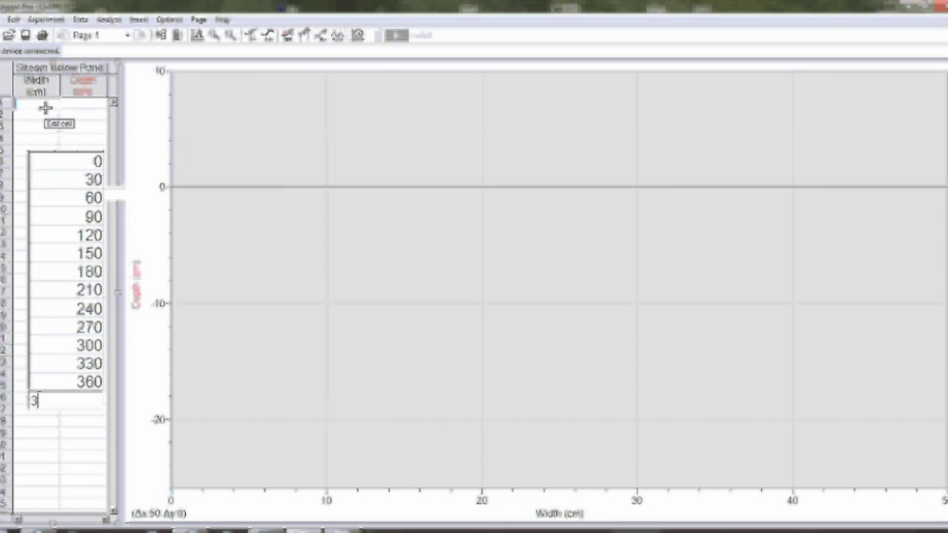
text(90)
key(Return)
text(420)
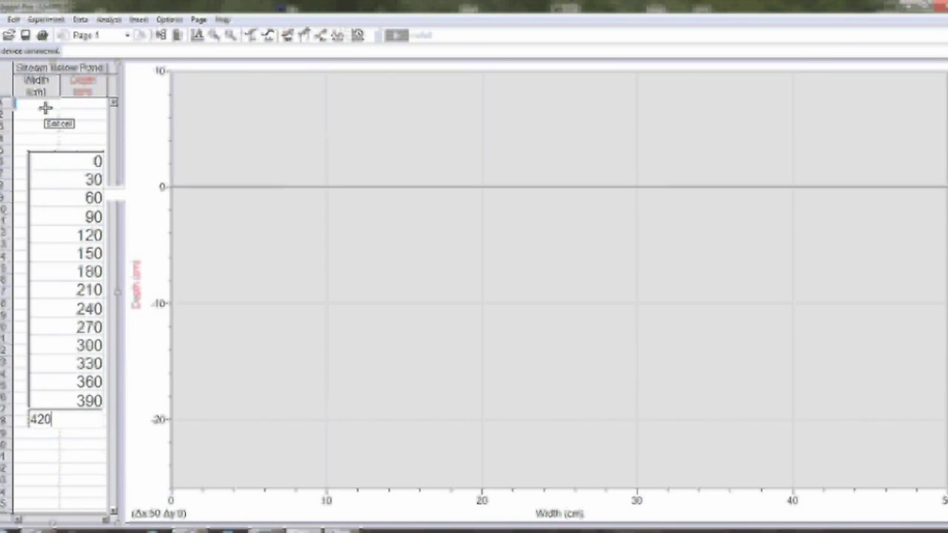
key(Return)
text(450)
key(Return)
text(48)
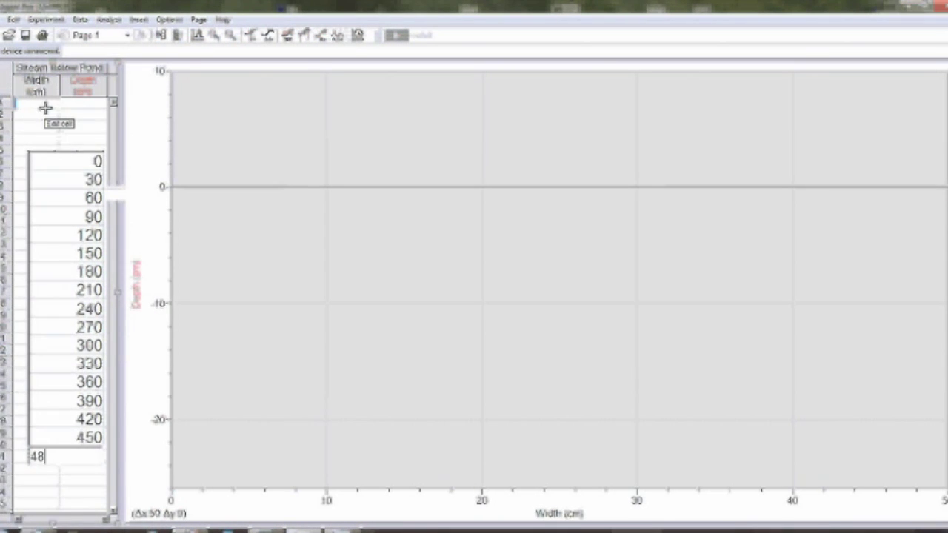
text(0)
key(Return)
text(510)
key(Return)
text(5)
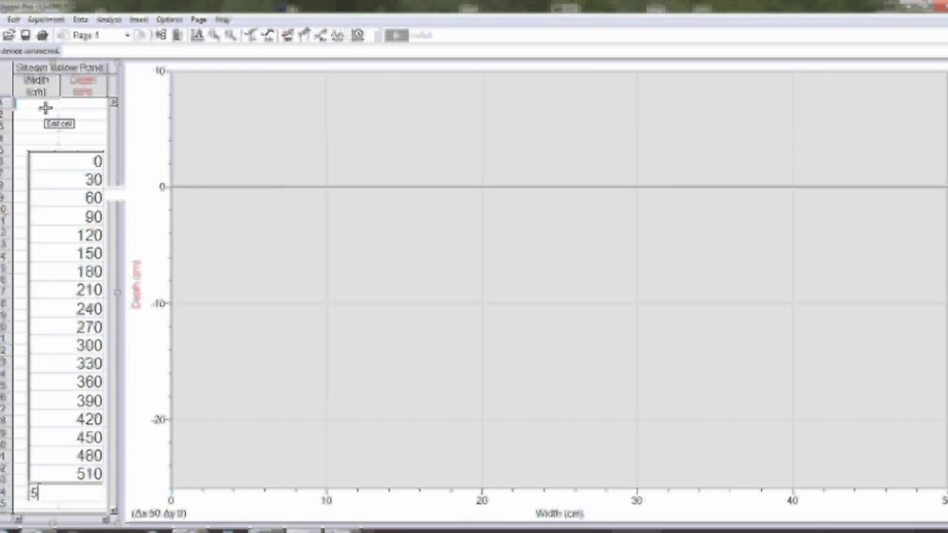
text(40)
key(Return)
text(570)
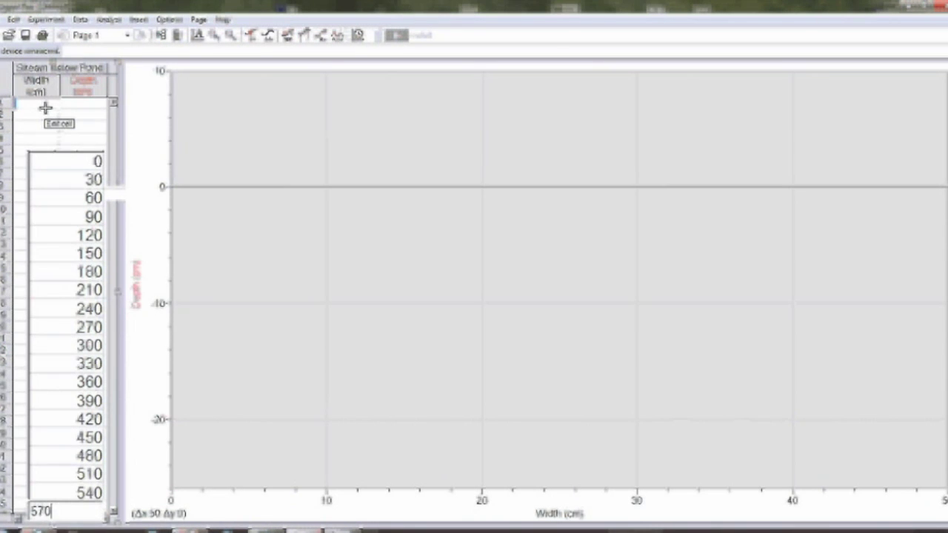
key(Return)
text(600)
key(Return)
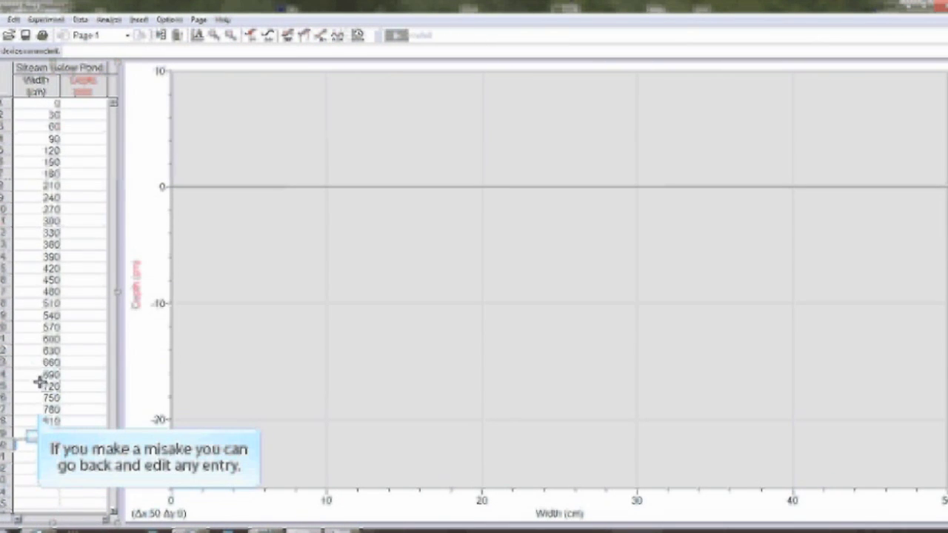
click(39, 437)
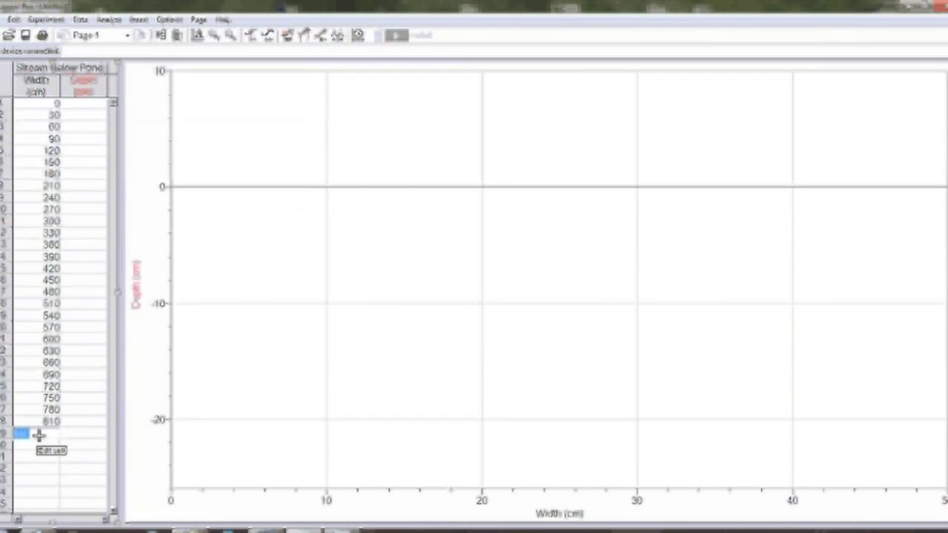
- Add the final width 840, then enter depths 0, -8, -8, -12, -15, -18, -22
text(840)
key(Return)
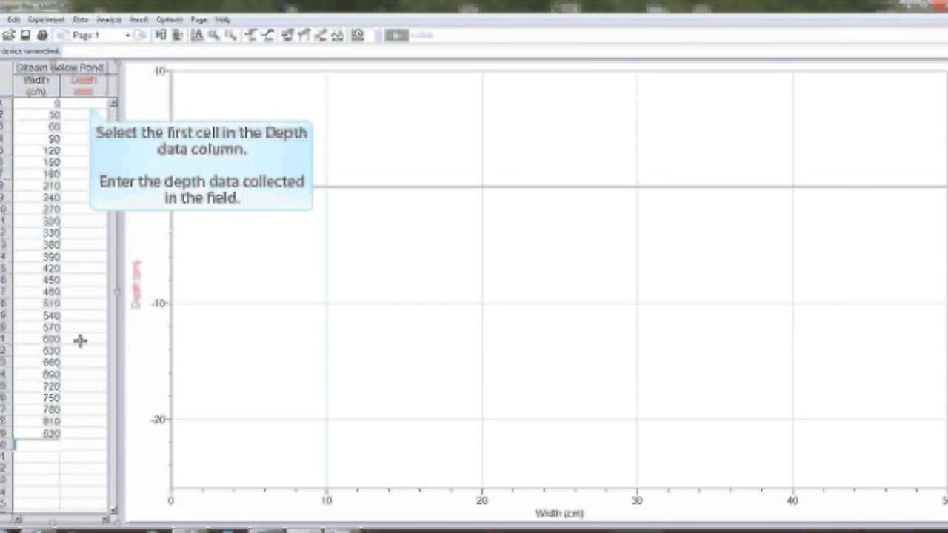
click(92, 108)
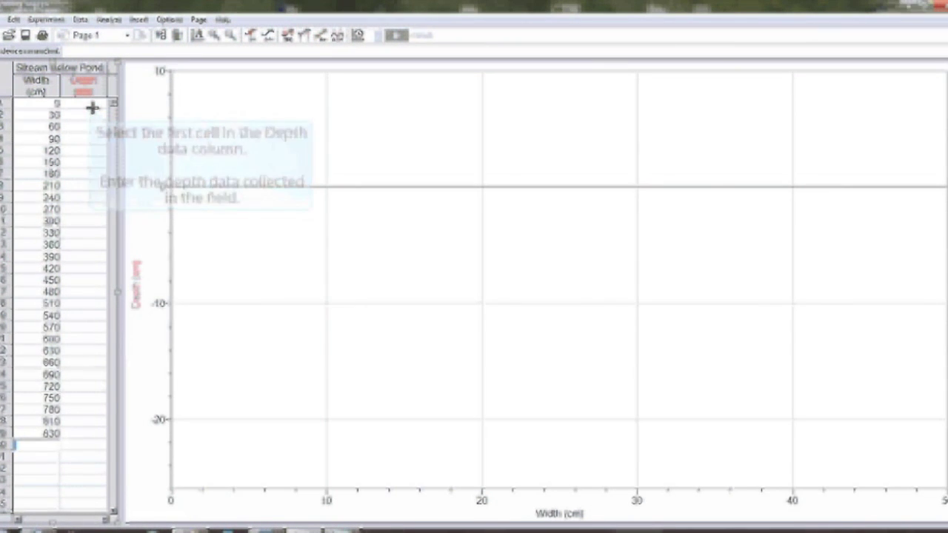
text(0)
key(Return)
text(-8)
key(Return)
text(-8)
key(Return)
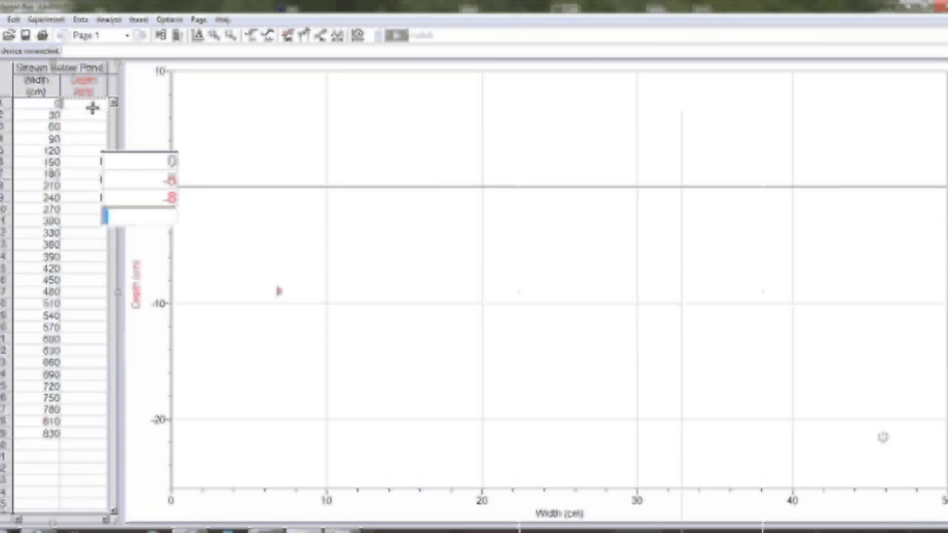
text(-12)
key(Return)
text(-15)
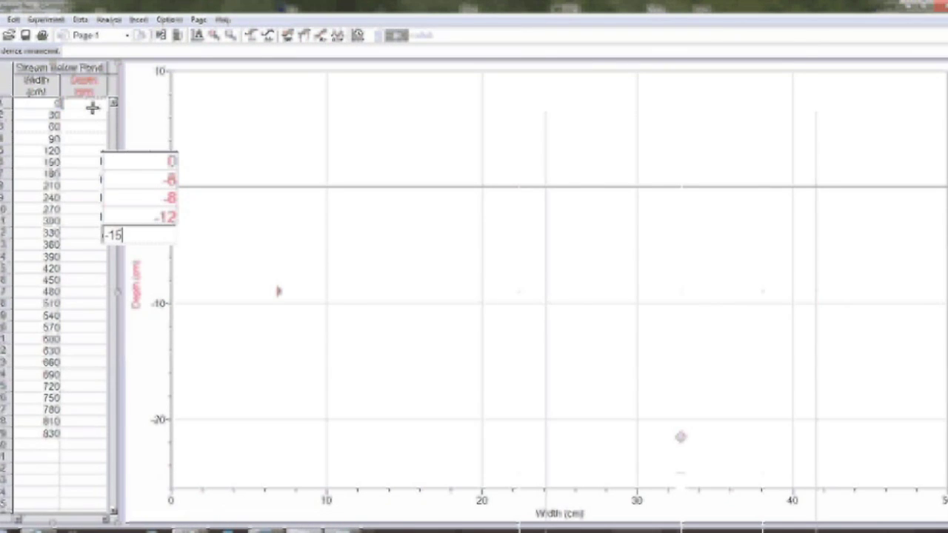
key(Return)
text(-18)
key(Return)
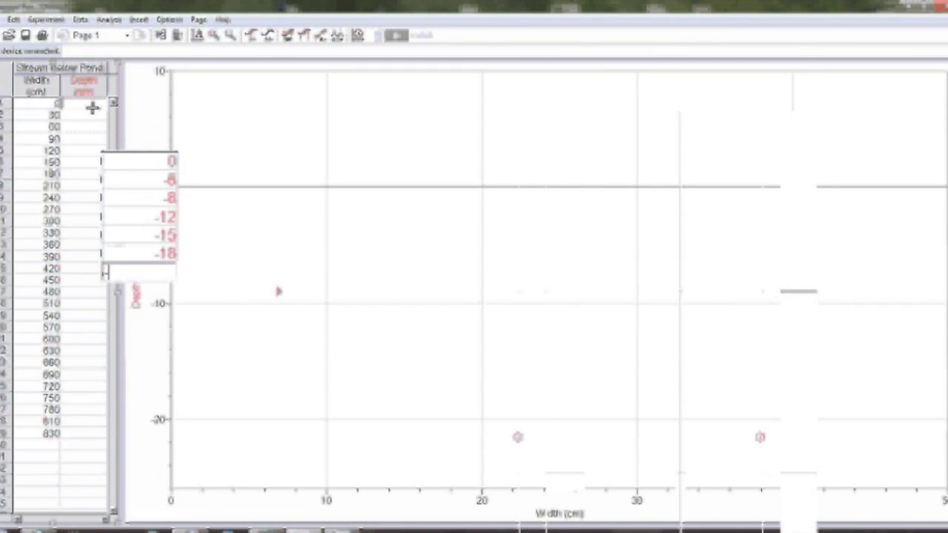
text(-22)
key(Return)
- Continue the Depth column with -25, -22, -28, -32, -36, -40, -40, -40, -37, -36, -35
text(-25)
key(Return)
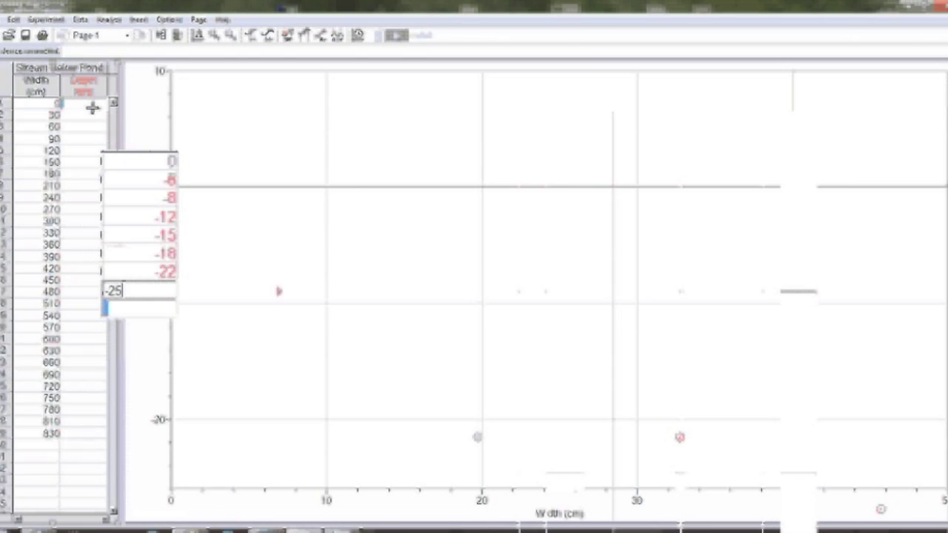
text(-22)
key(Return)
text(-28)
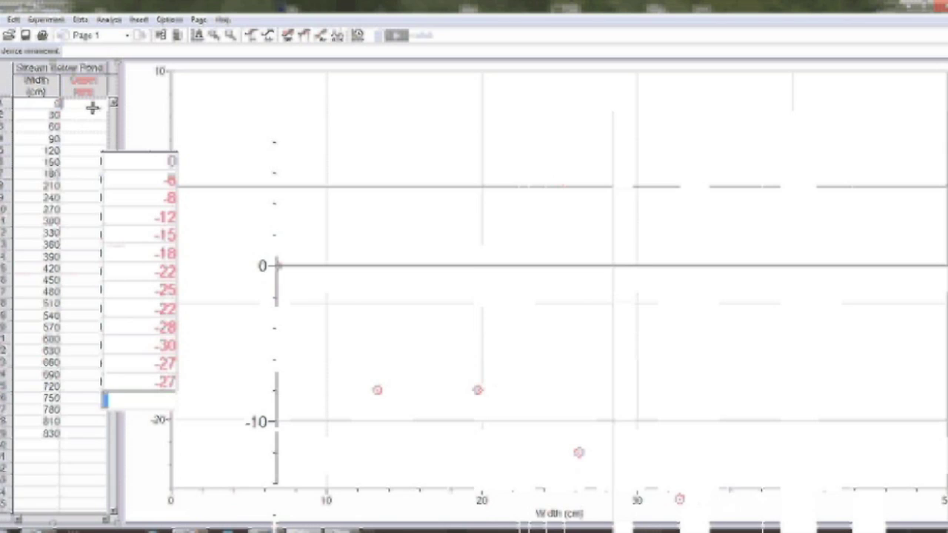
text(-32)
key(Return)
text(-36)
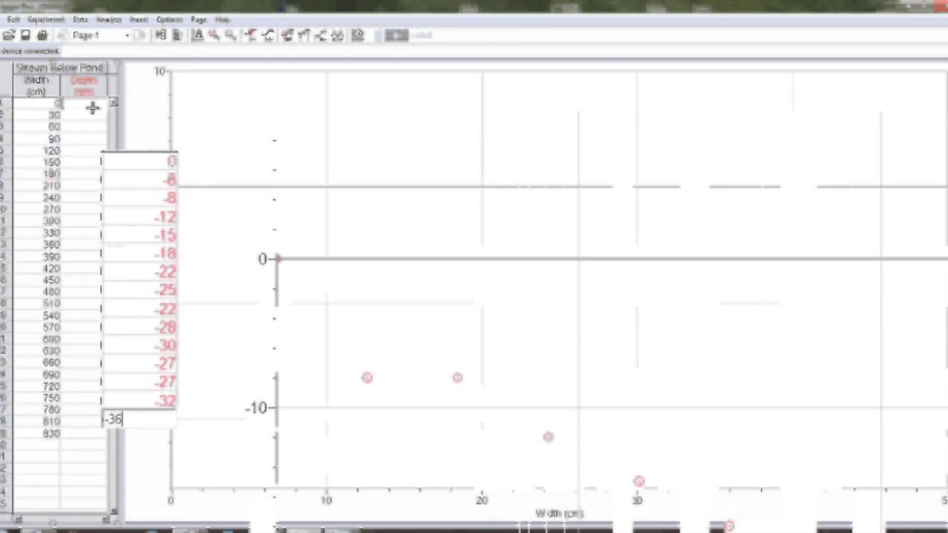
key(Return)
text(-40)
key(Return)
text(-40)
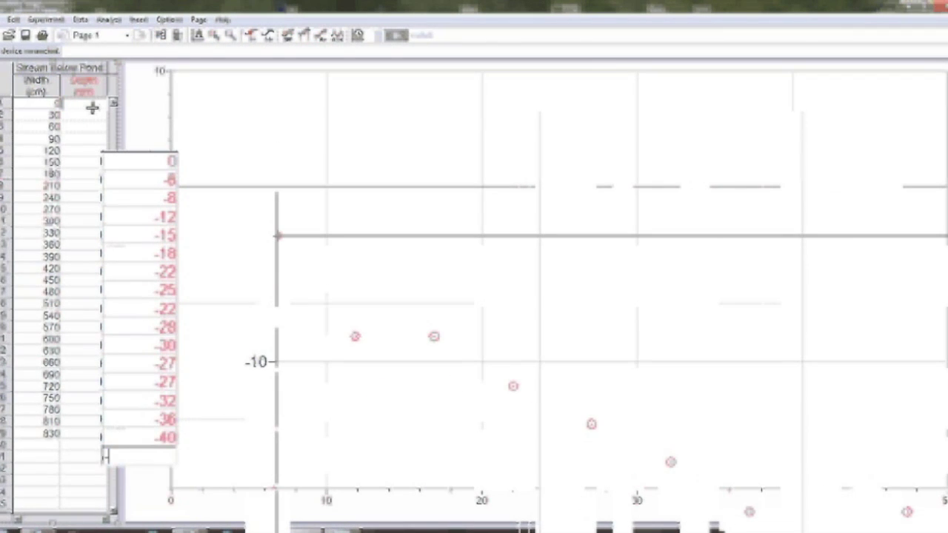
key(Return)
text(-40)
key(Return)
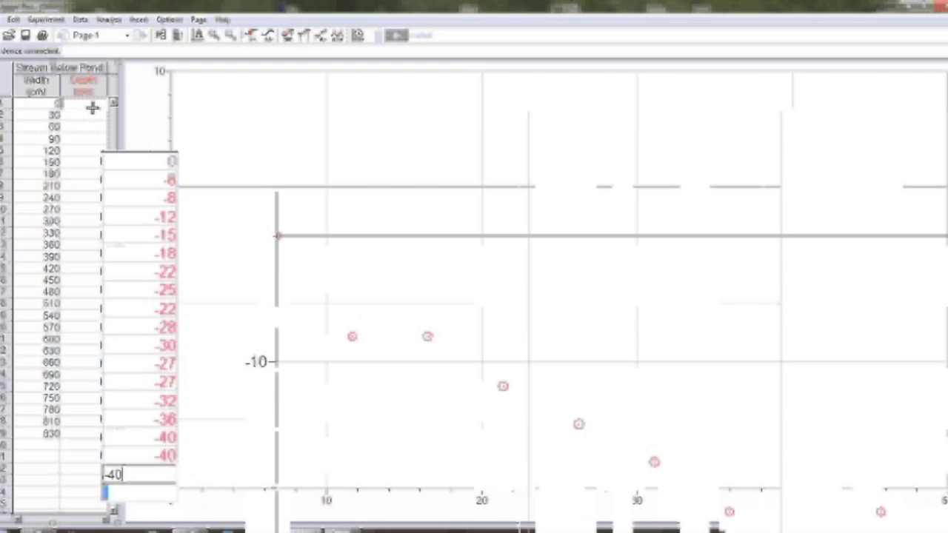
text(-37)
key(Return)
text(-36)
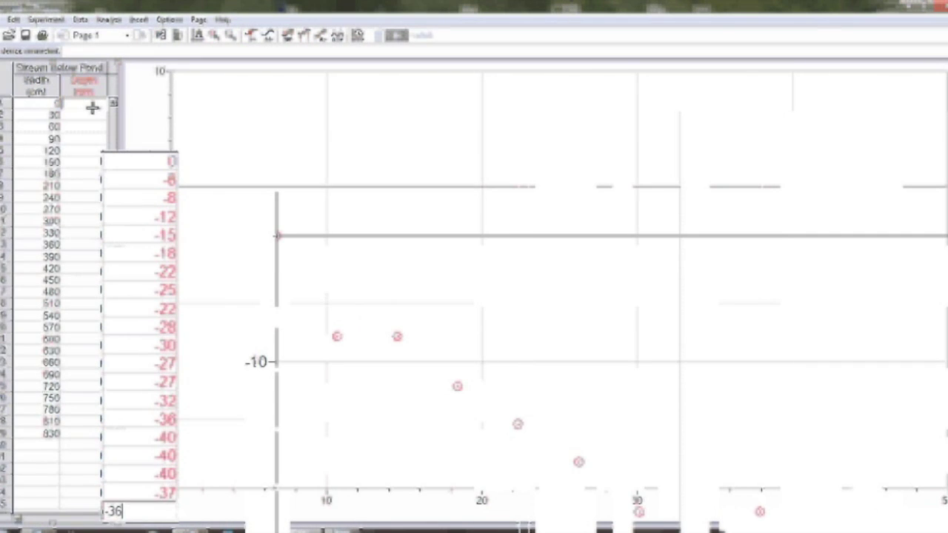
key(Return)
text(-35)
key(Return)
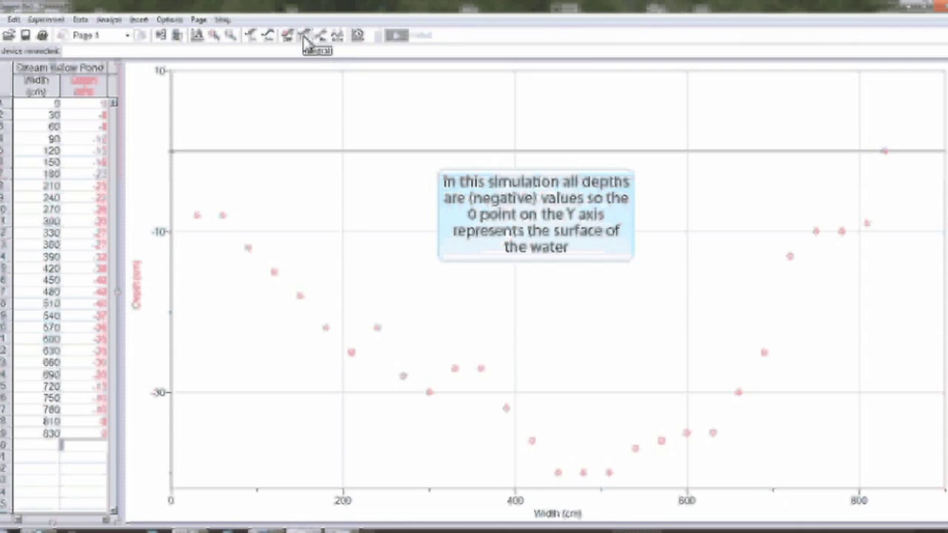
- Shade the integral under the Depth curve and drag its label box up and right
click(304, 39)
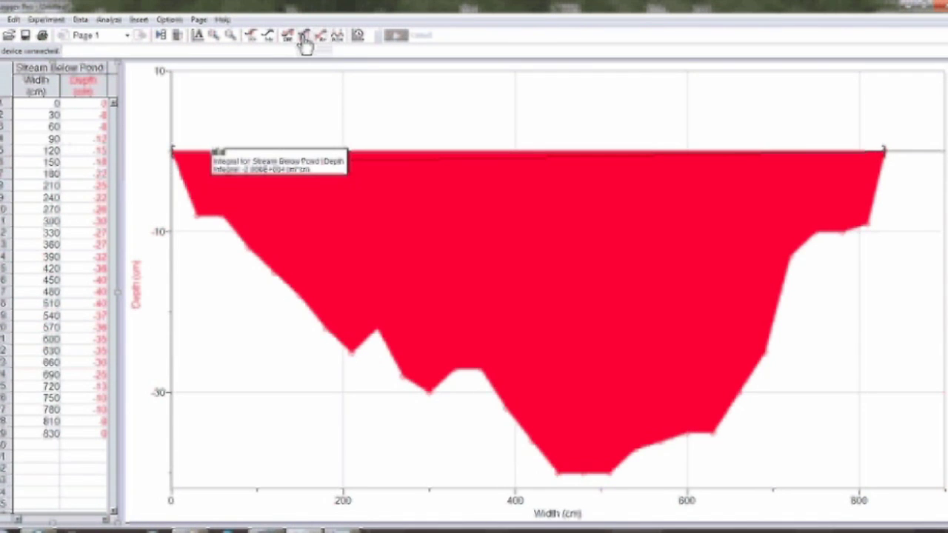
drag(237, 162, 269, 108)
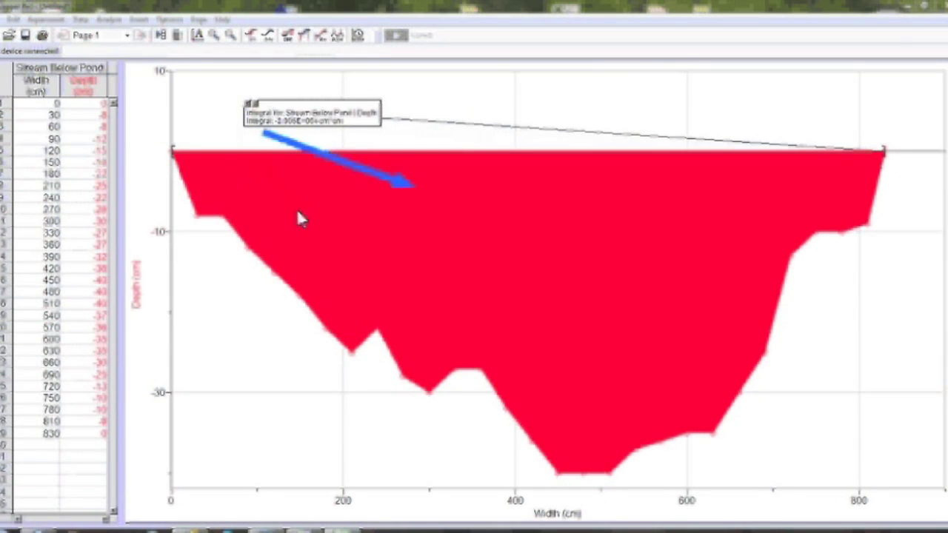